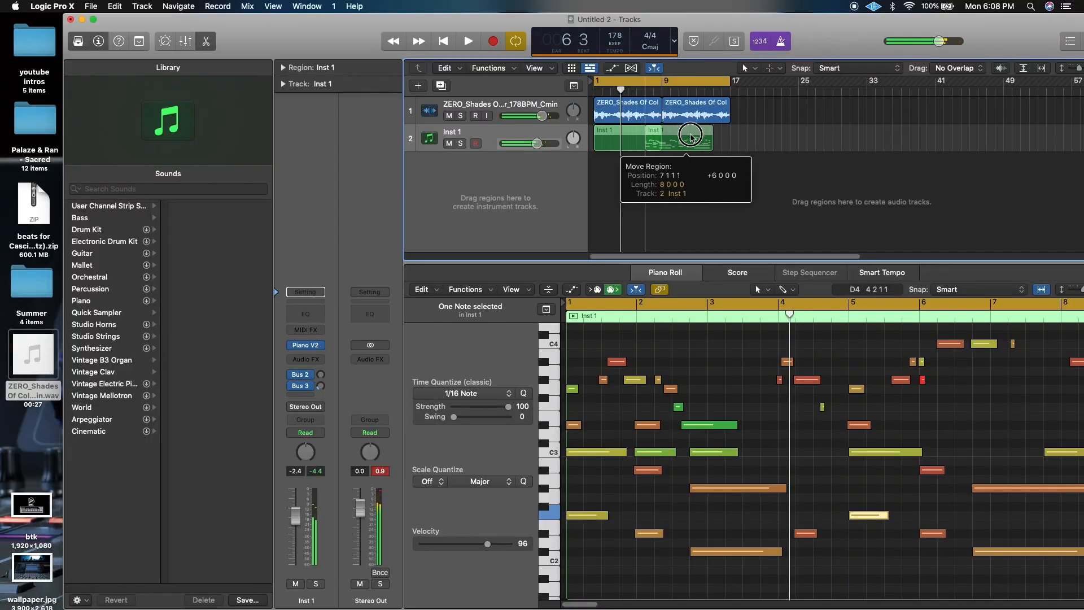
- Move the Inst 1 region so it starts at bar 9, and record a new Inst 1 part over the first eight bars
drag(623, 148, 663, 146)
click(588, 84)
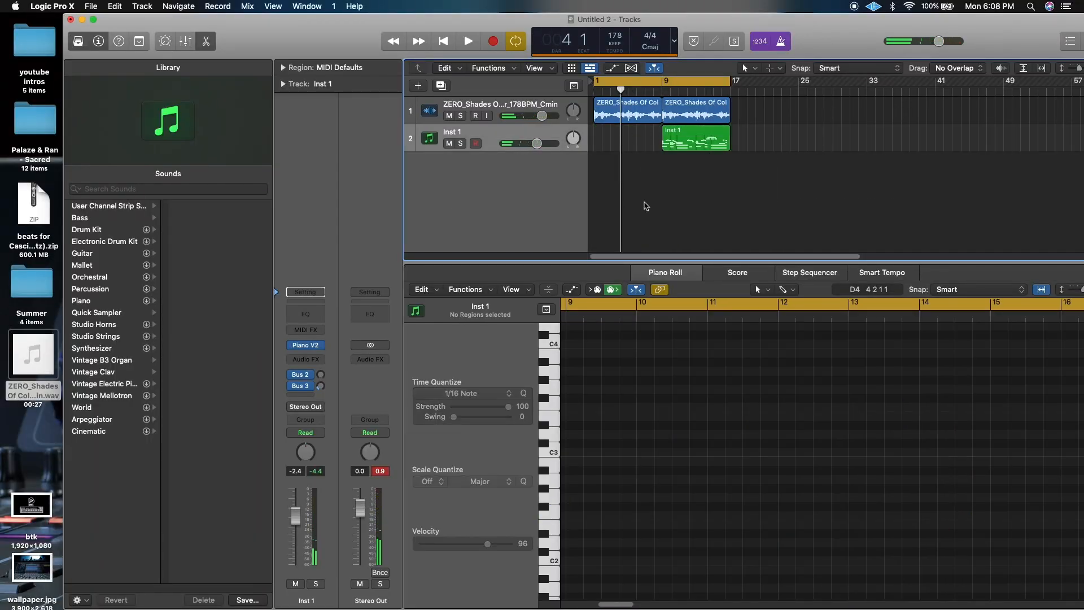
key(r)
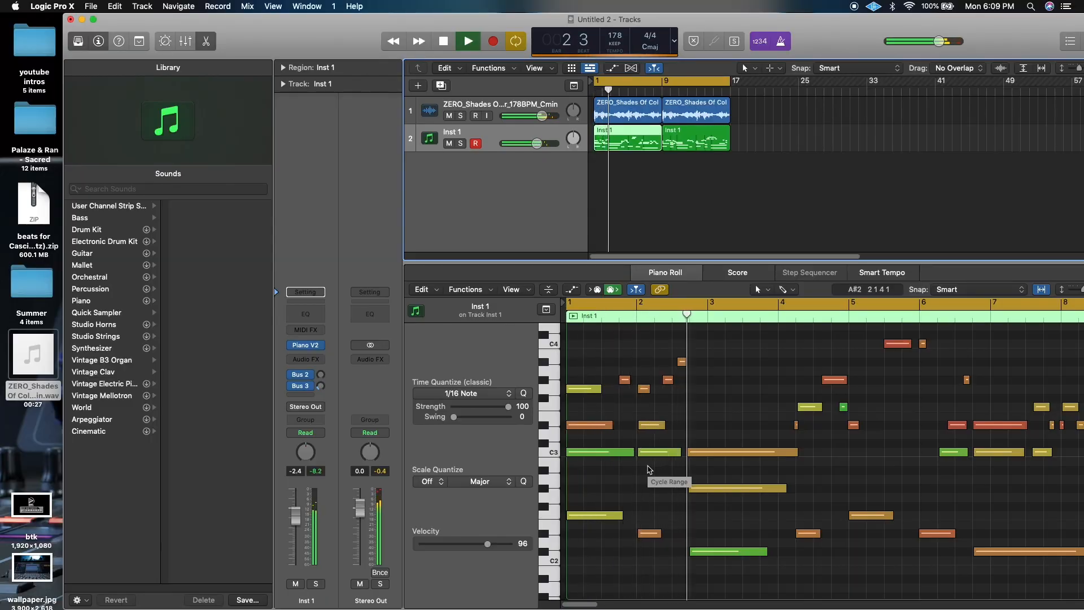
click(690, 453)
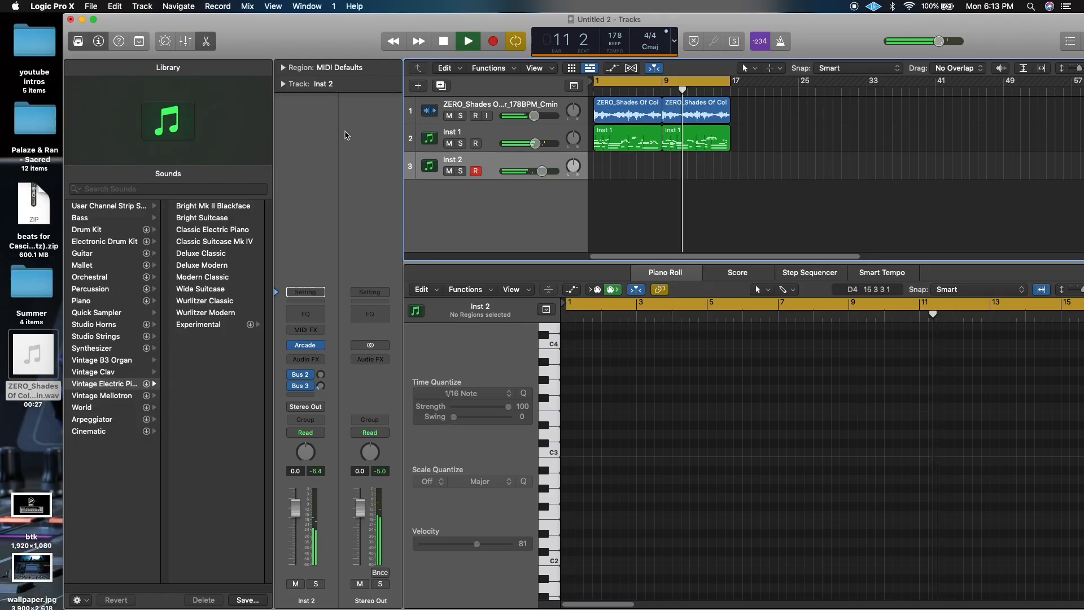
- Record an Inst 2 part from bar 1 and extend it with a second copy running up to bar 17
key(r)
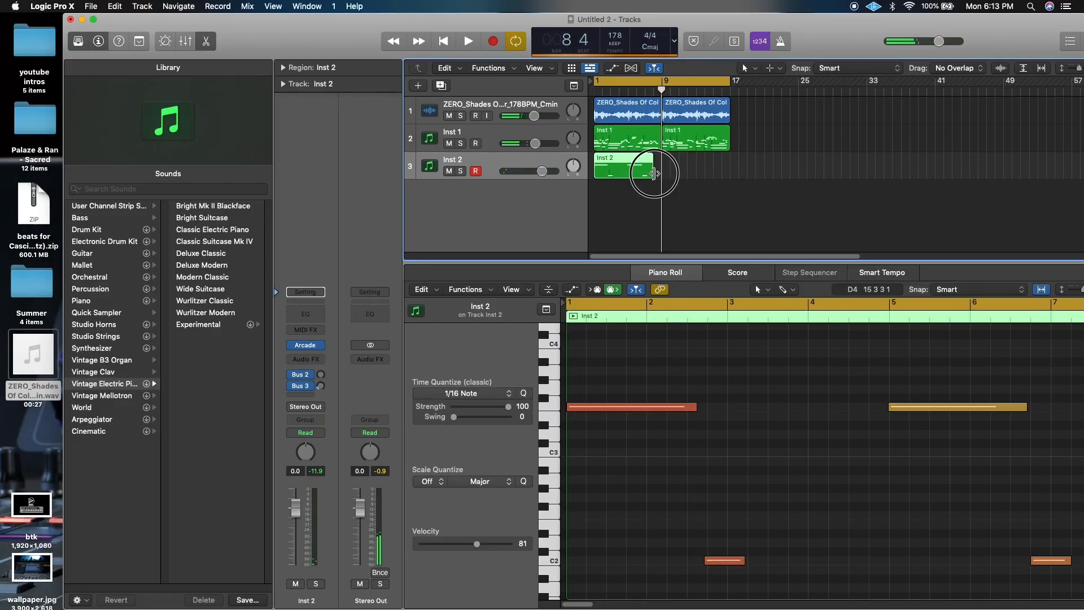
drag(654, 174, 729, 173)
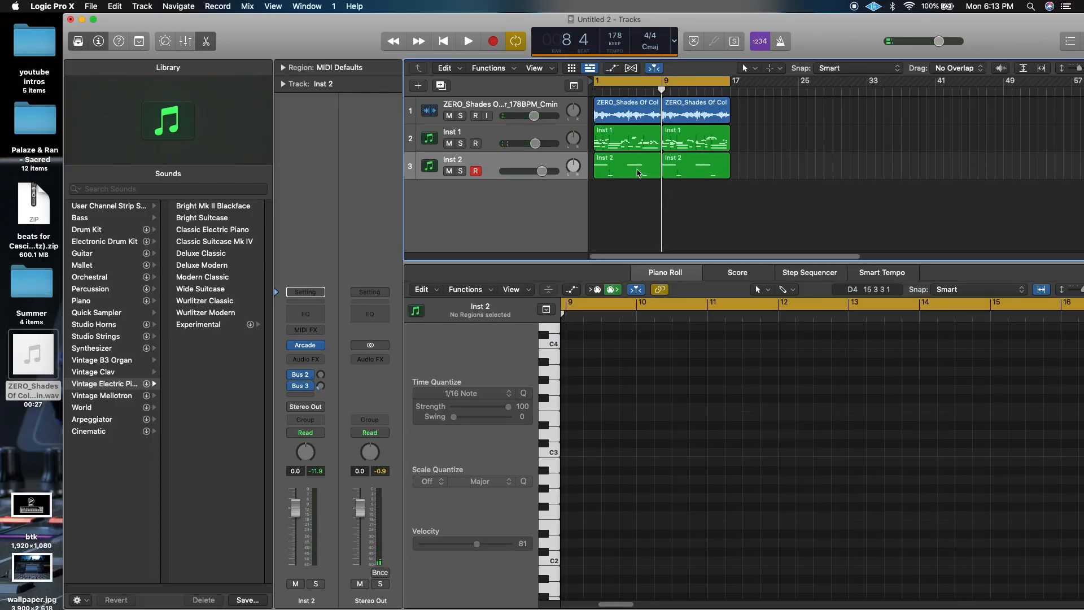
- Select all notes in the first Inst 2 region and play the part back
click(644, 177)
key(cmd+a)
key(space)
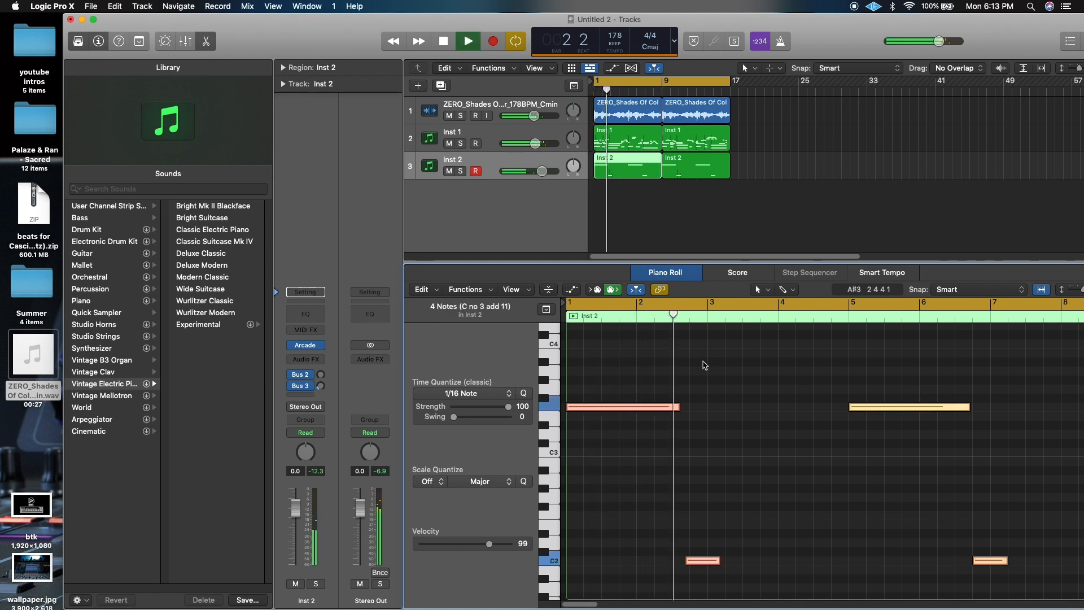
click(695, 573)
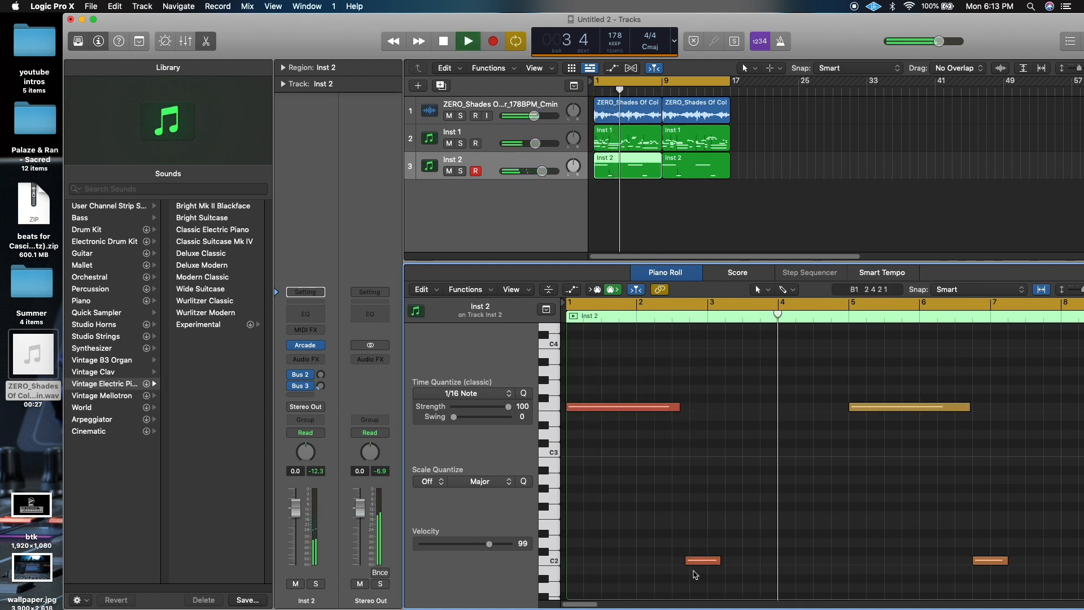
drag(692, 567, 697, 567)
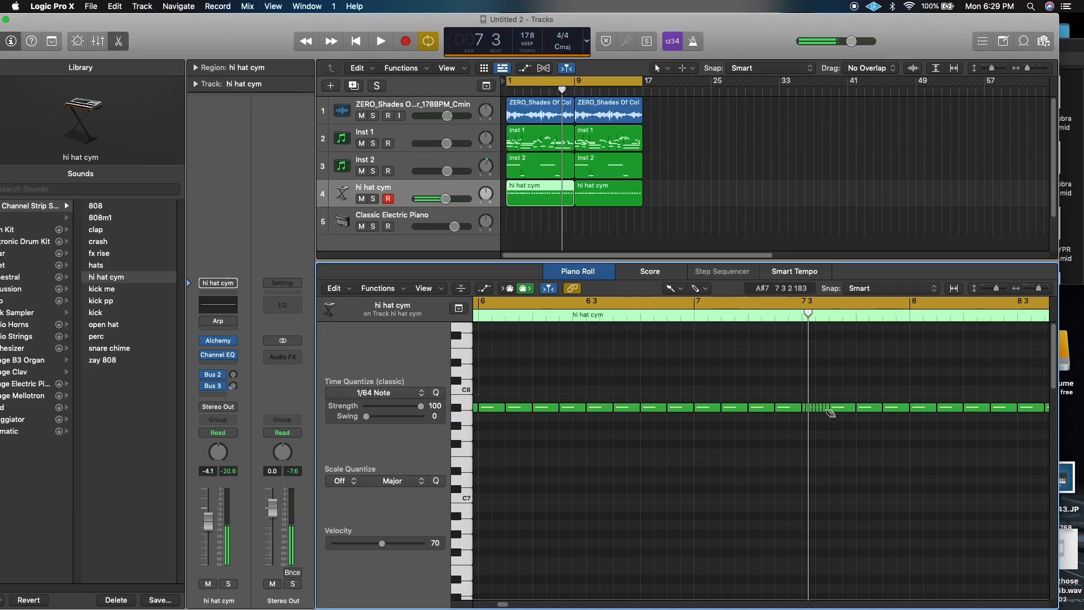
- Play back the hi hat cym pattern from the note roll in bar 7
key(space)
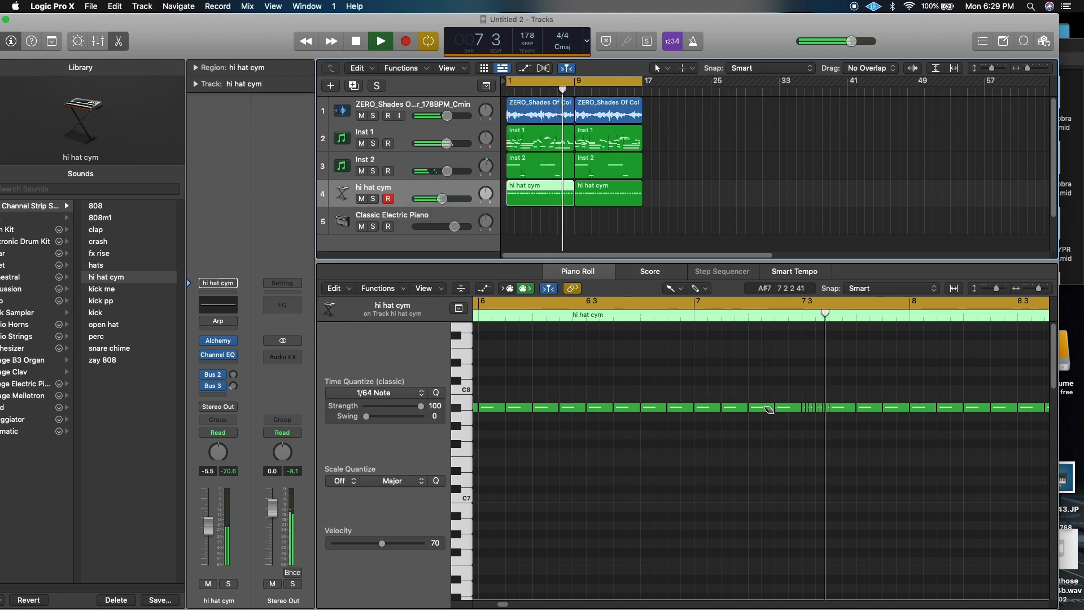
key(space)
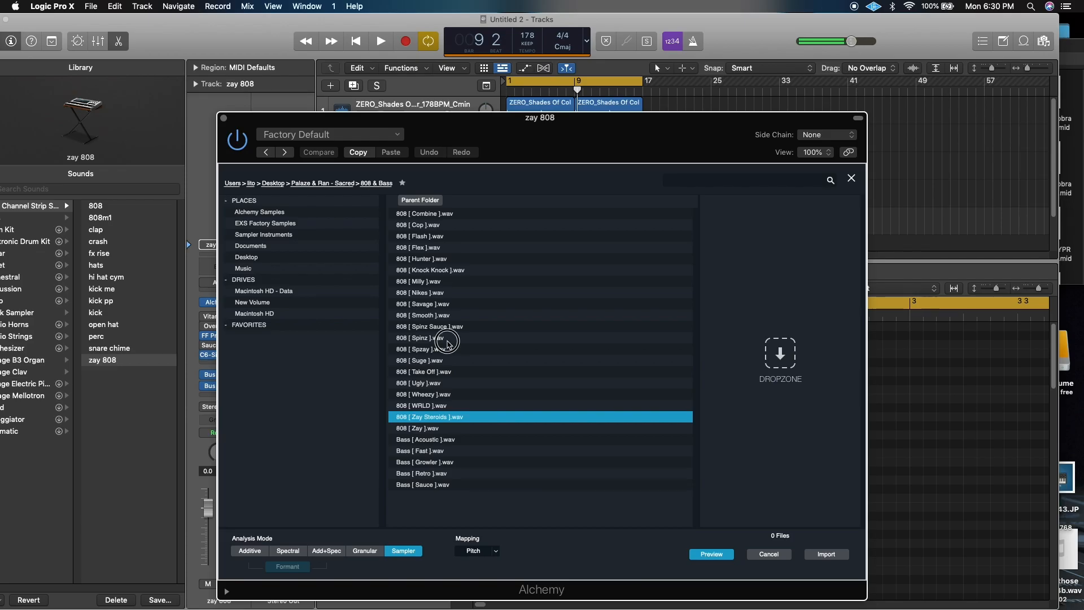
- Import the sample 808 [ Spinz ].wav into Alchemy on the zay 808 track and close the plug-in window
key(Up)
key(Up)
key(Up)
key(Up)
key(Up)
key(Up)
key(Up)
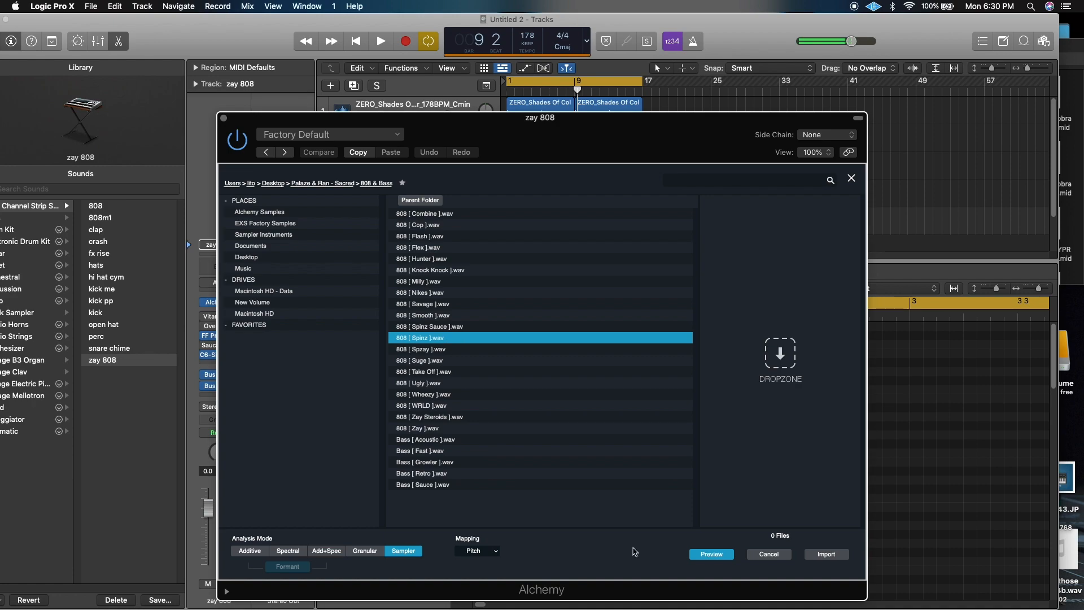
click(804, 556)
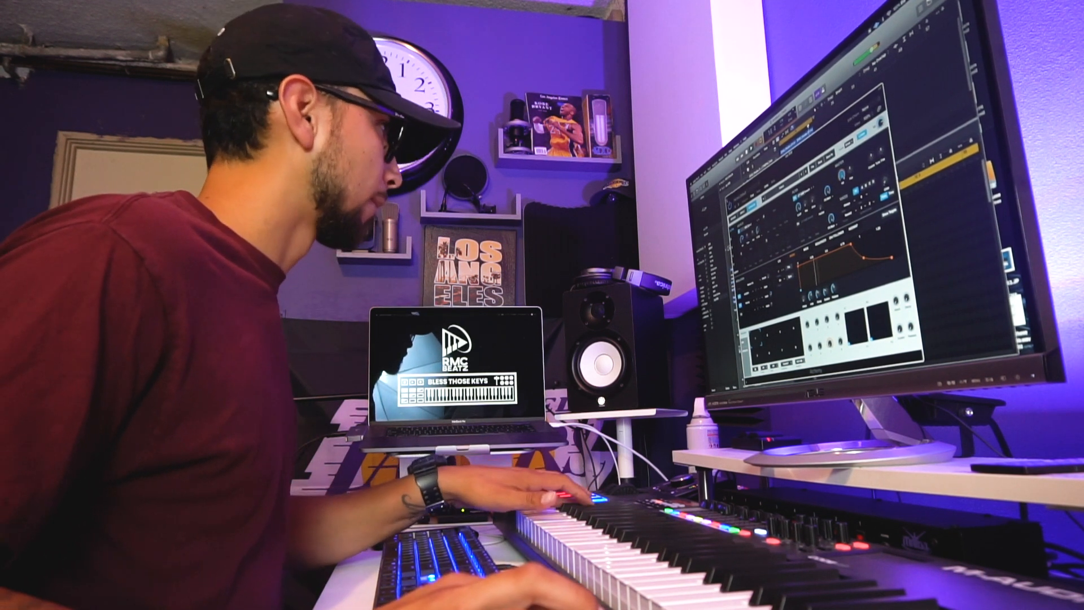
key(super+w)
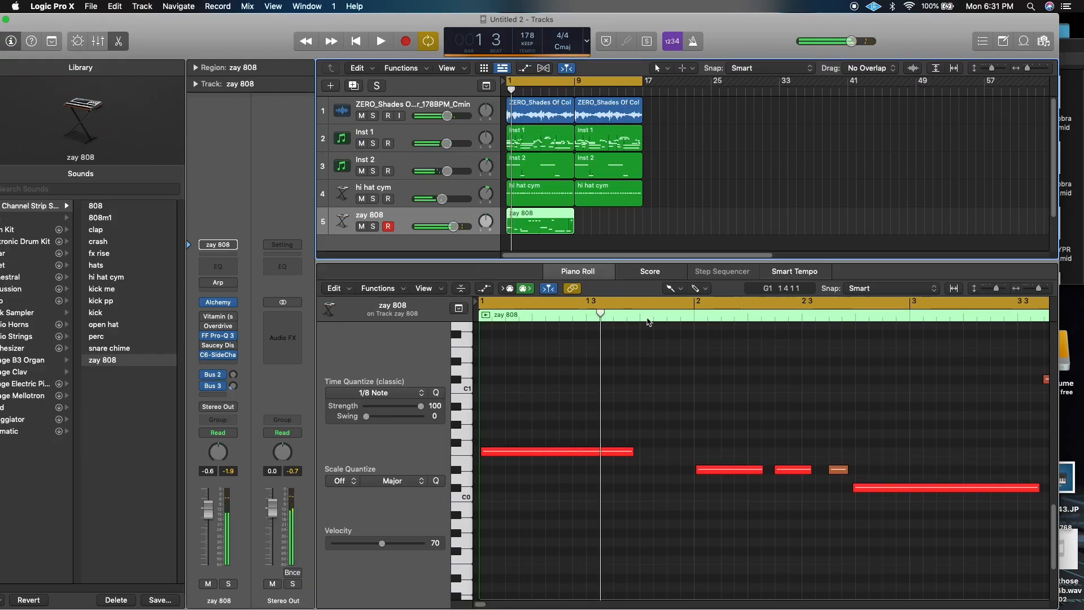
- Switch the Piano Roll to the Pointer tool, select all notes of the zay 808 region and play it back
click(673, 289)
click(678, 303)
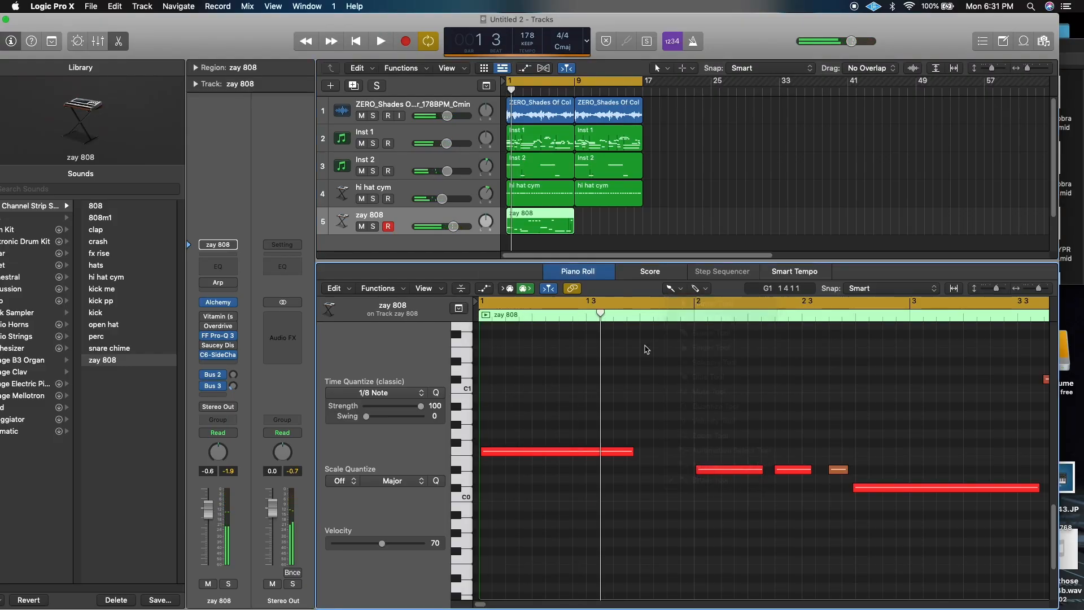
key(super+a)
key(space)
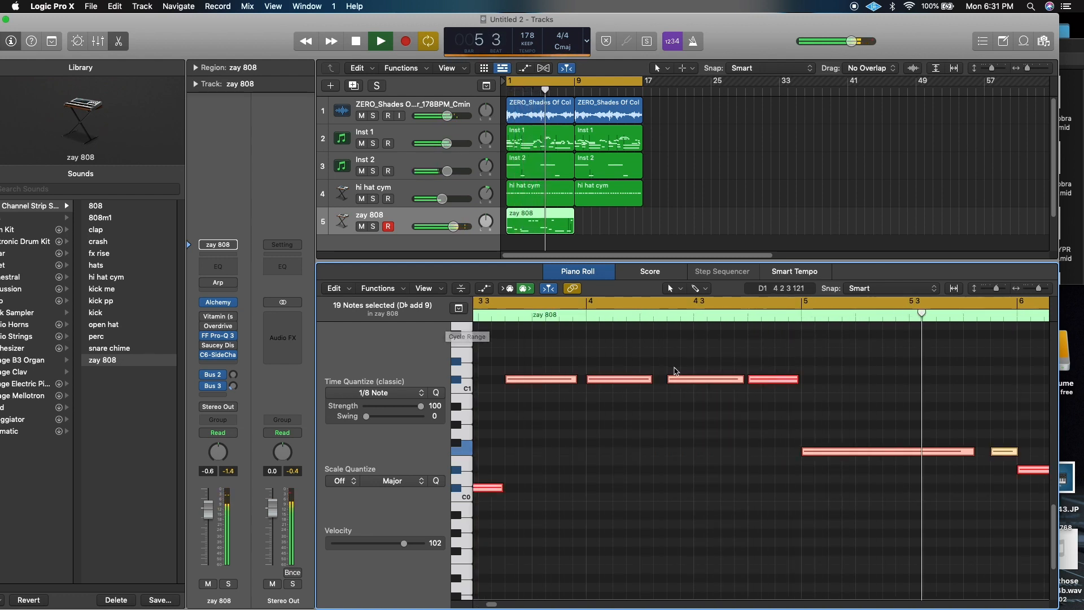
- Shorten the last bar 4 note of the zay 808 part, move it down to G#0 and repeat it
key(space)
click(761, 409)
drag(765, 380, 767, 428)
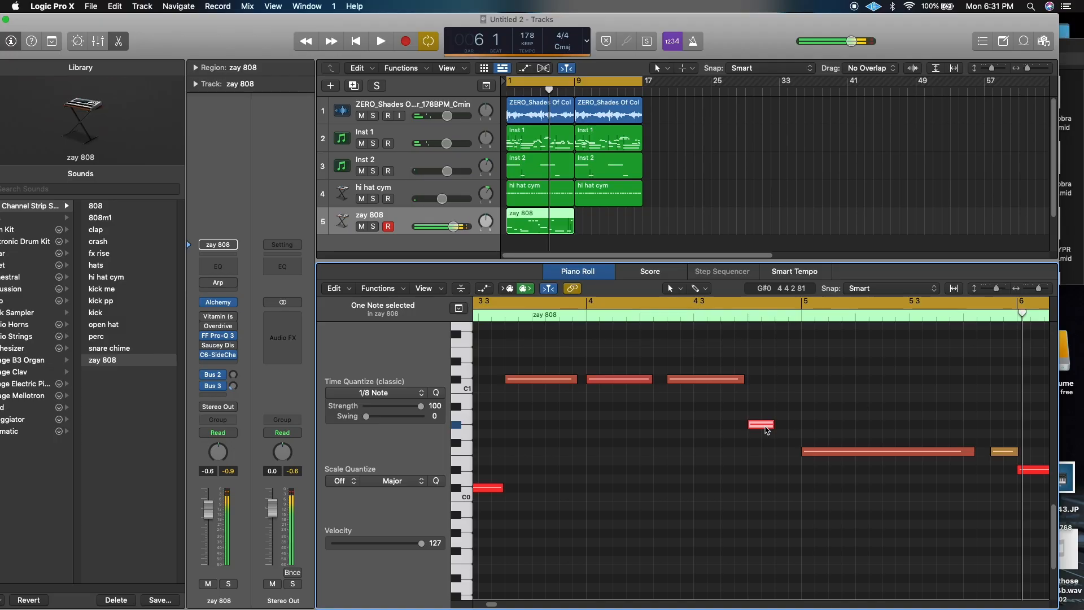
key(super+r)
drag(818, 426, 790, 426)
drag(789, 427, 790, 426)
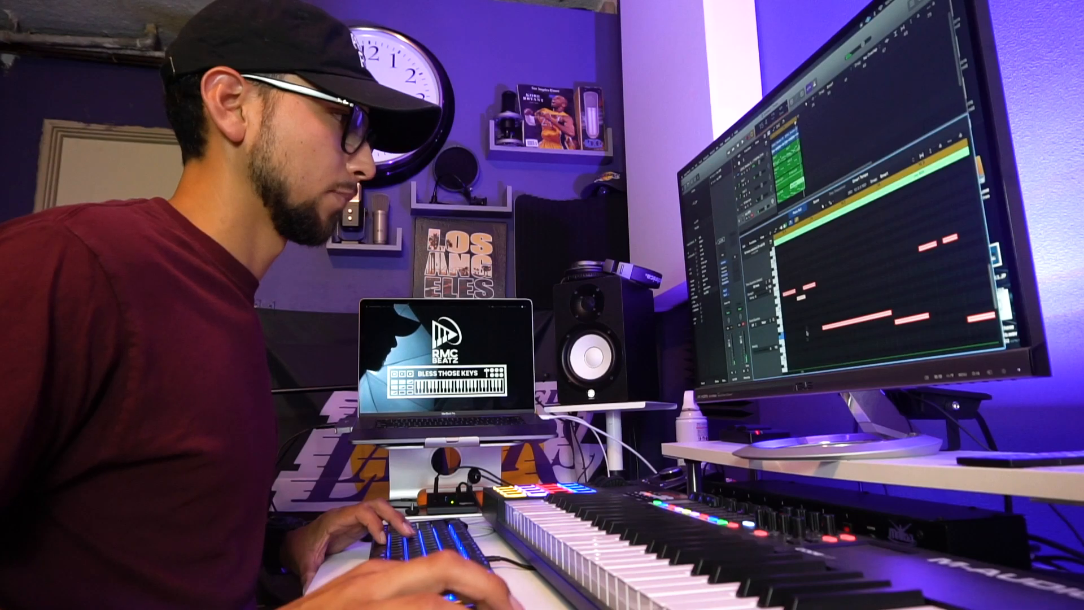
- Resize the short D#1 note in the second zay 808 region to start at 12 4 1 1 with length 0 0 1 0
click(808, 333)
drag(813, 286, 806, 289)
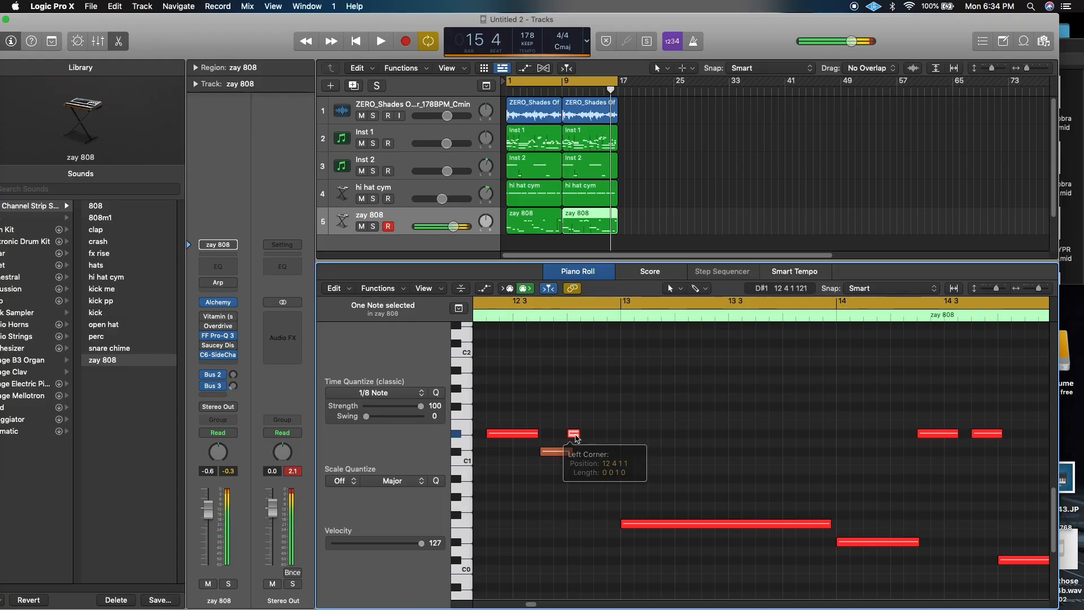
click(588, 434)
click(601, 435)
- Play the beat and slightly lower the zay 808 track's volume
key(space)
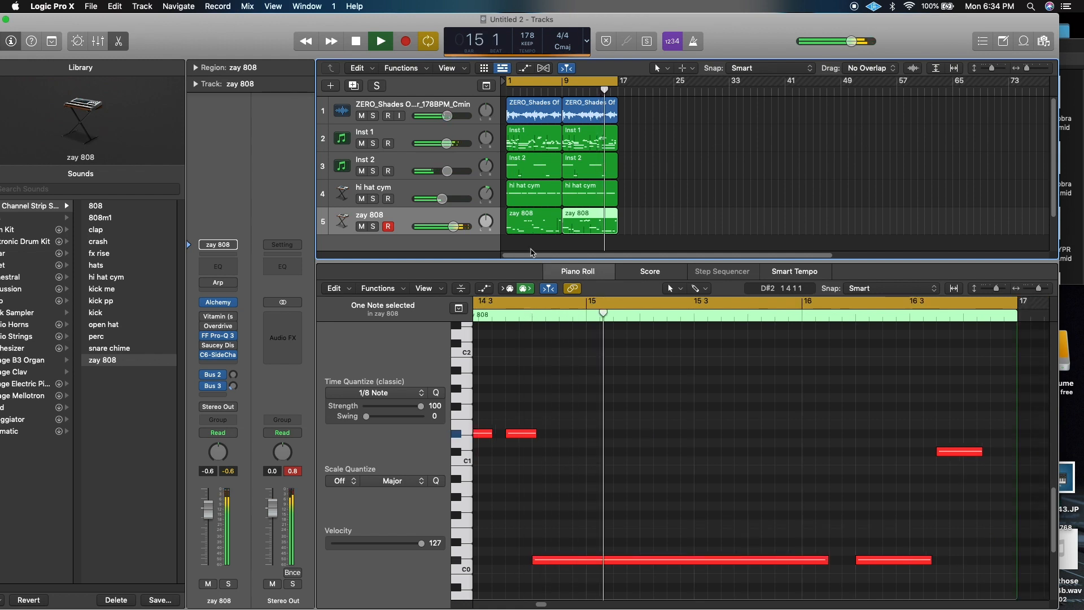
drag(453, 226, 446, 228)
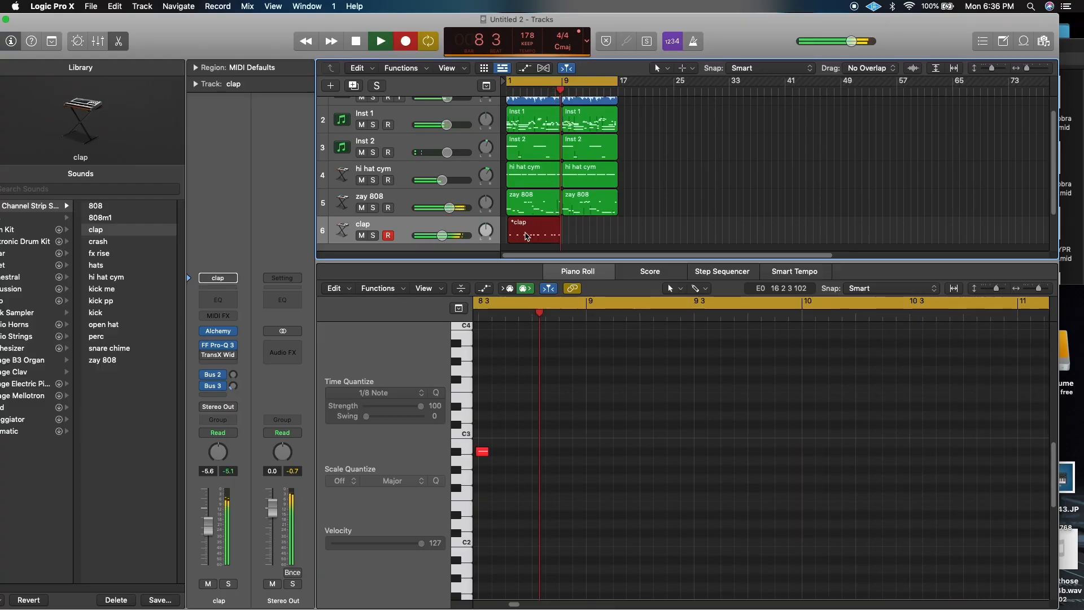
- Stop recording the clap part over the first eight bars, select all its notes and play it back
key(space)
key(space)
key(space)
click(664, 428)
key(super+a)
key(space)
- Adjust the clap track's volume to about -5.9 dB during playback
click(441, 235)
drag(442, 235, 444, 237)
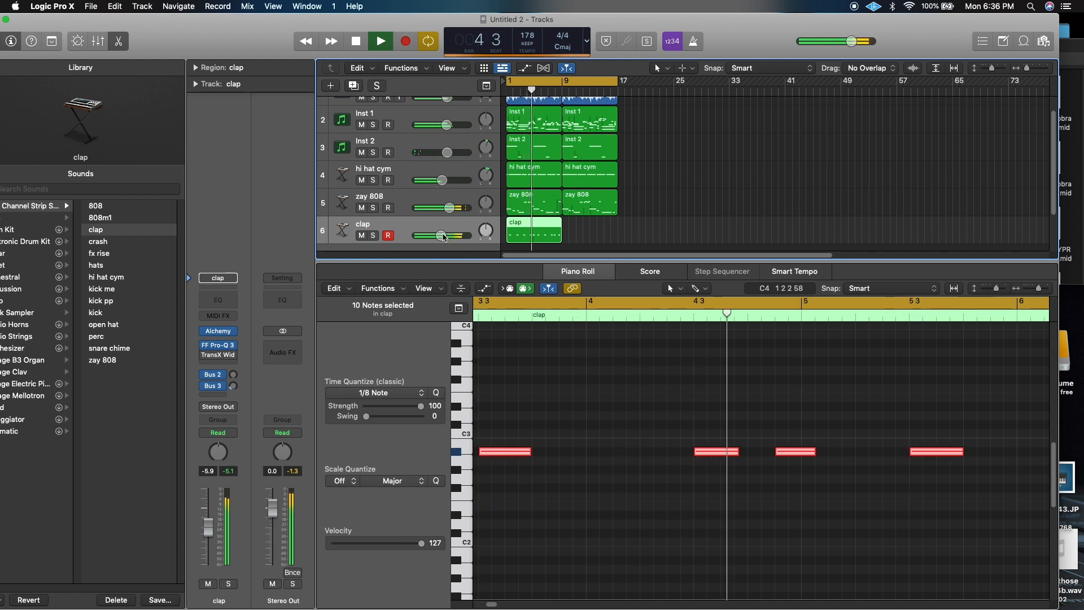
drag(442, 235, 444, 235)
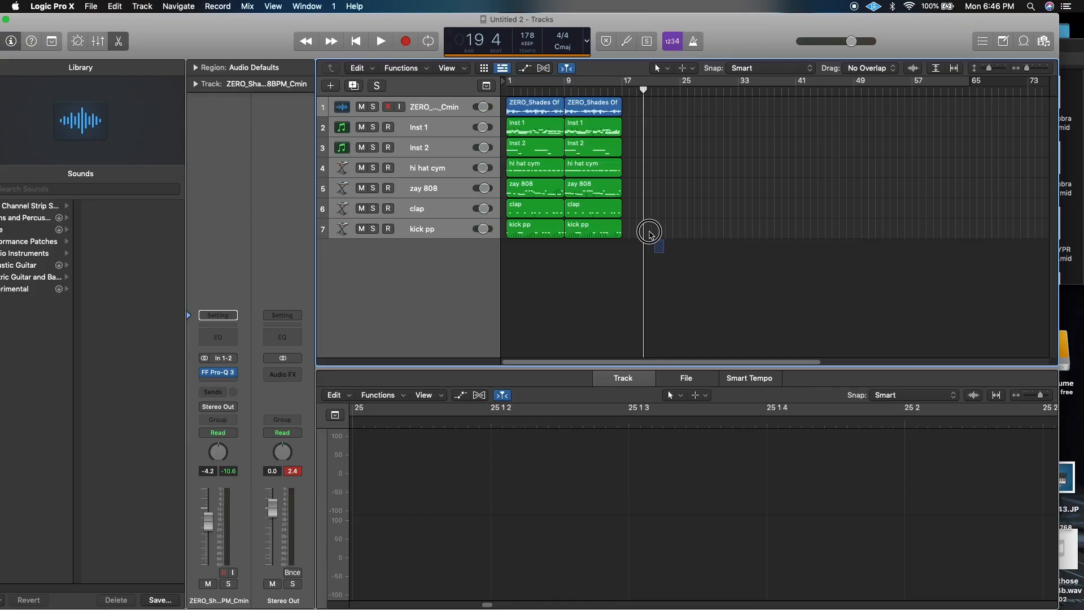
- Select the regions on all seven tracks and repeat them to extend the arrangement up to bar 81
drag(649, 232, 518, 104)
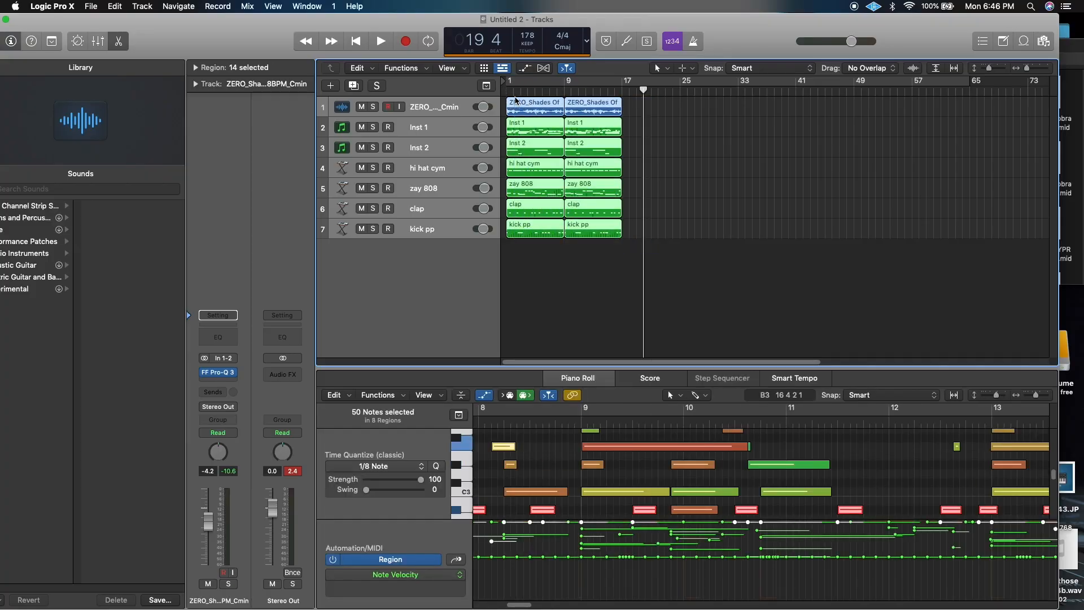
key(super+r)
key(super+r)
key(super+r)
key(super+r)
key(super+r)
key(super+r)
key(super+r)
key(super+r)
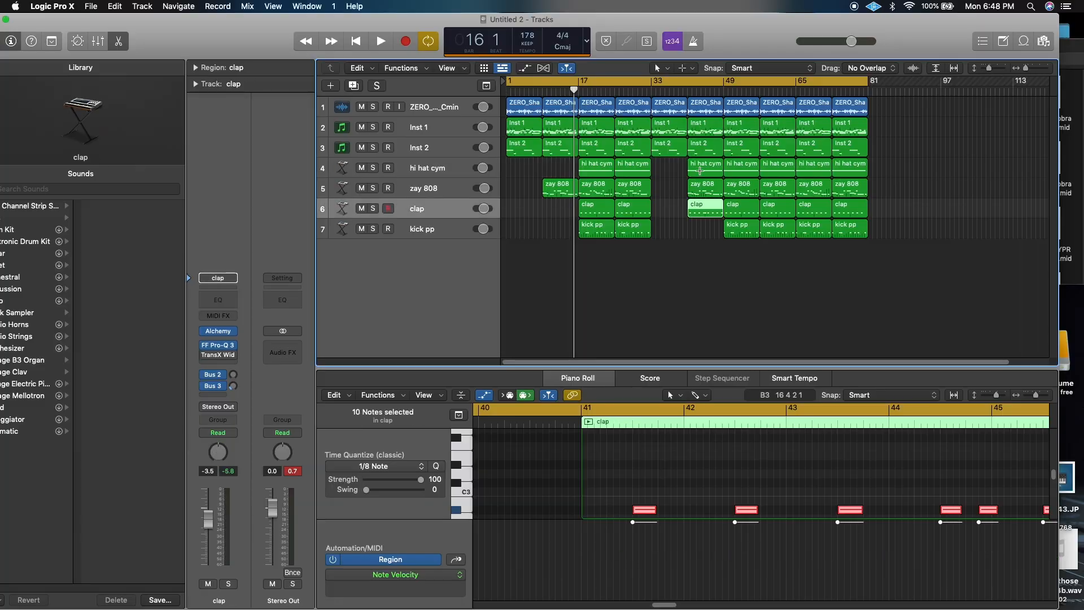
- Undo the last deletion on the kick pp track at bar 41 and play the arrangement from the start
key(super+z)
click(709, 255)
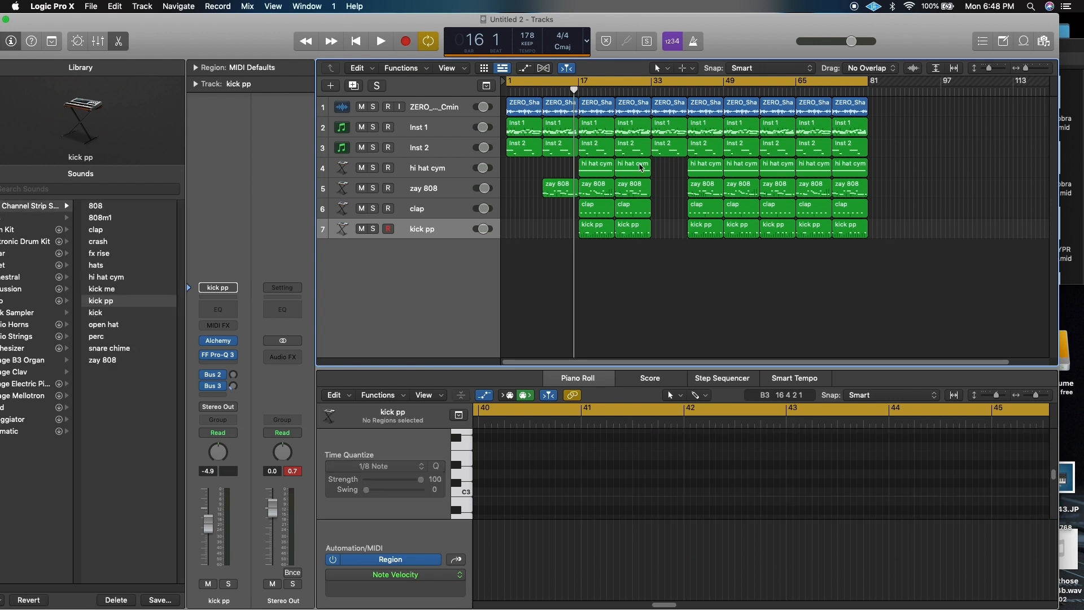
key(Return)
key(space)
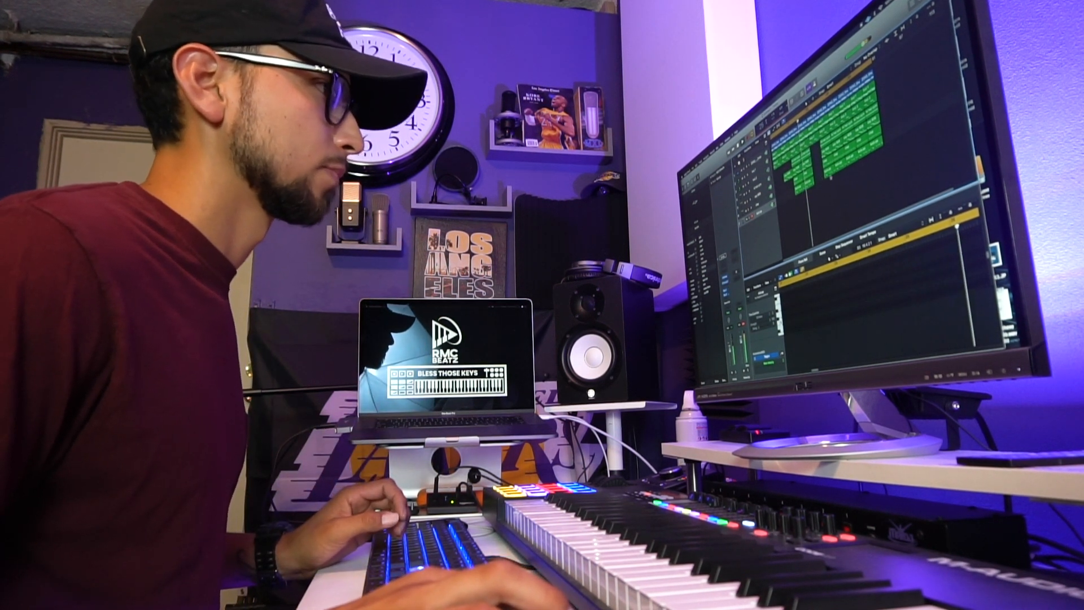
- Delete the Inst 1 regions starting at bars 41 and 49
click(823, 120)
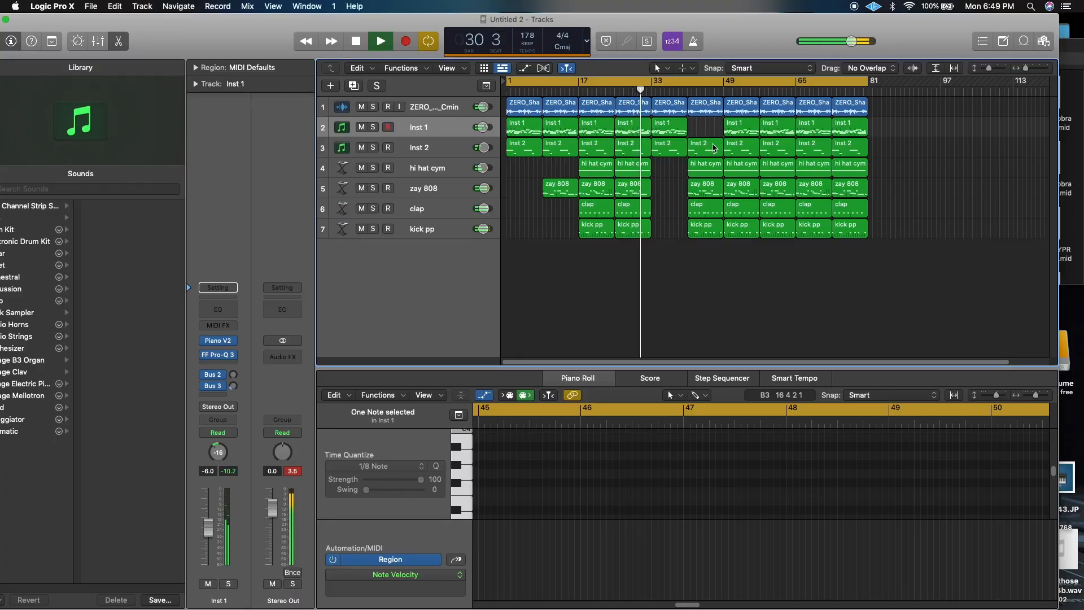
click(739, 128)
key(Delete)
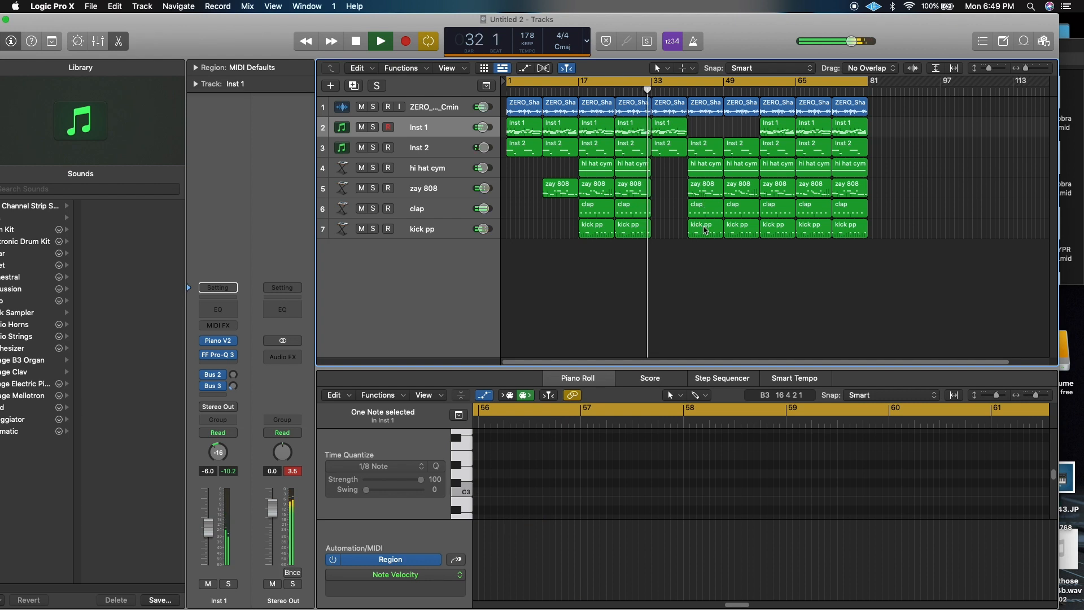
- Delete the kick pp regions starting at bars 41 and 49
click(704, 229)
key(Delete)
click(740, 230)
key(Delete)
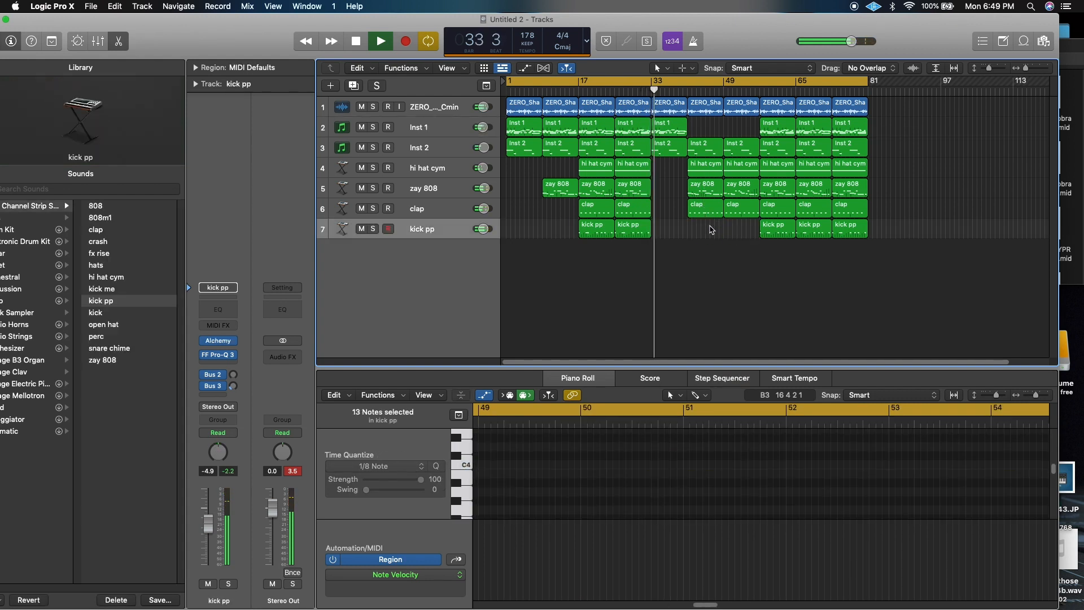